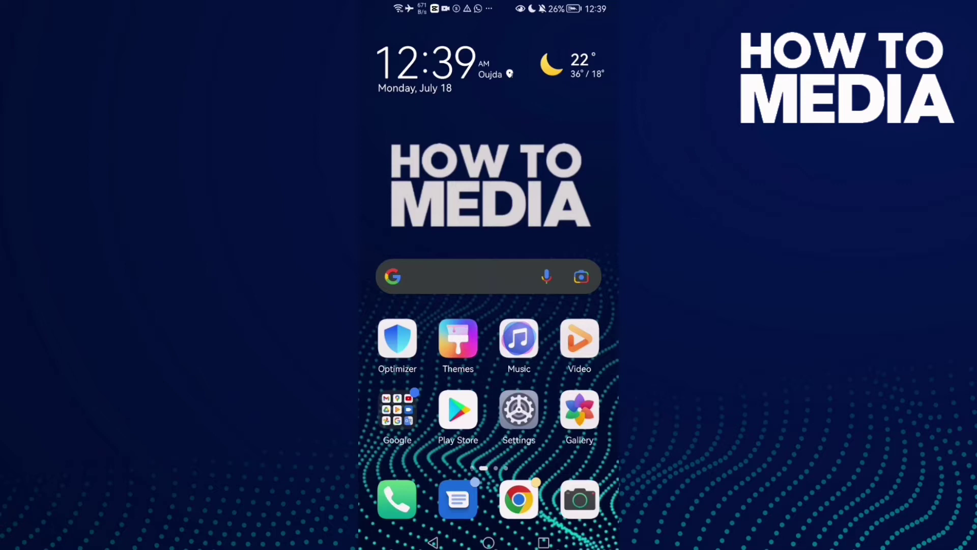
Launch TikTok from the home screen and open the profile page's options menu.
drag(565, 344, 412, 344)
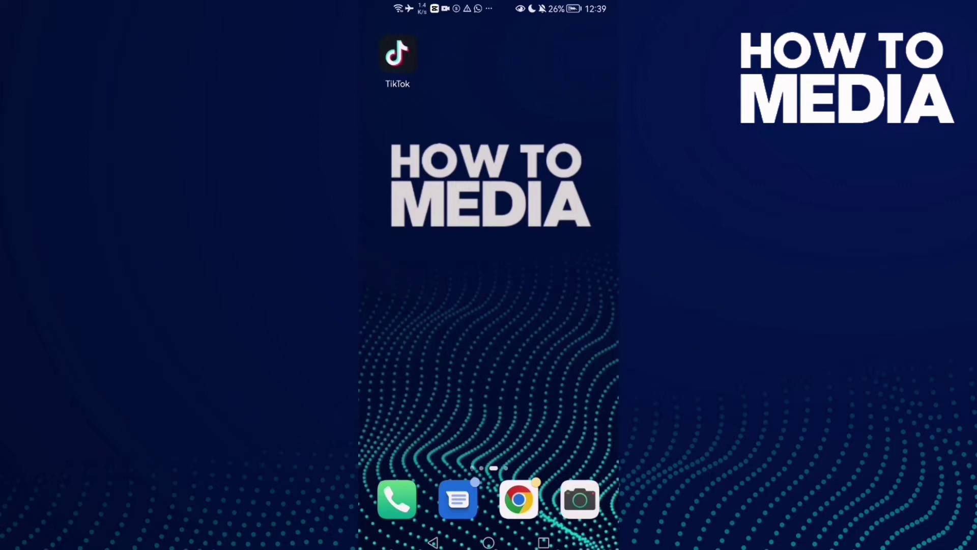
click(397, 54)
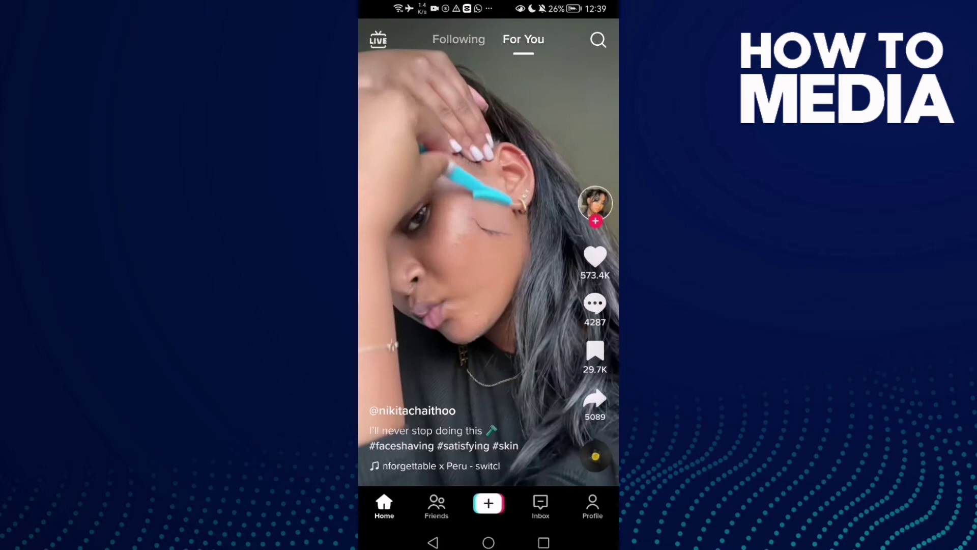
click(593, 506)
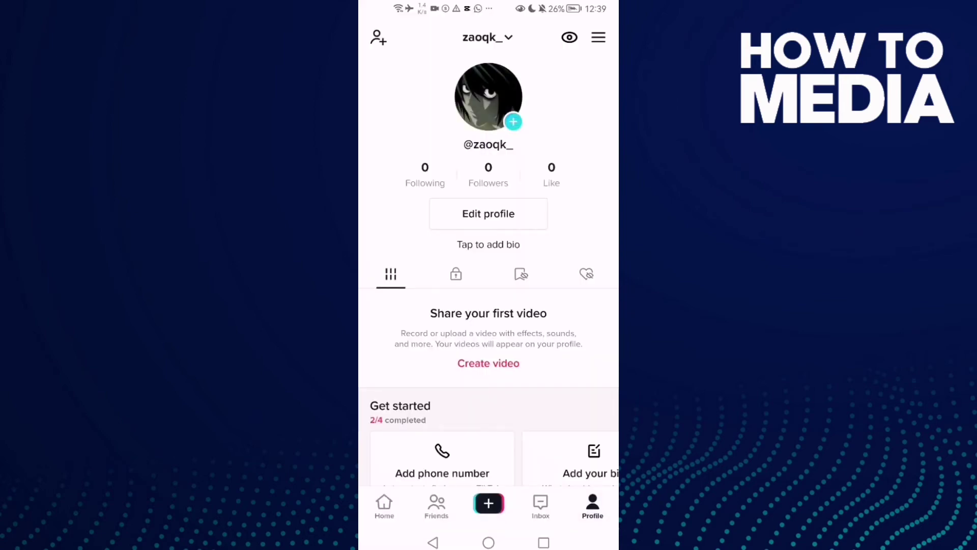
click(598, 37)
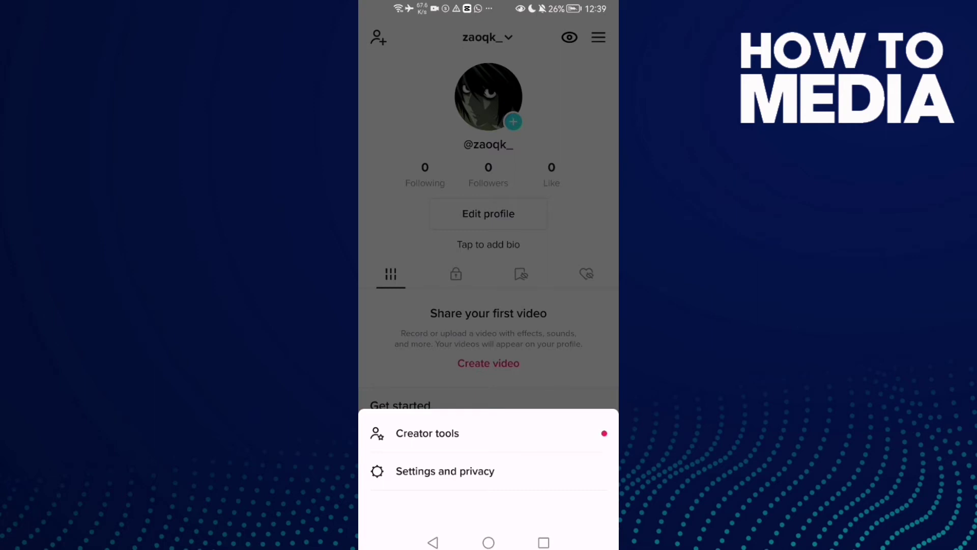
Go to Settings and privacy, then Push notifications.
click(445, 471)
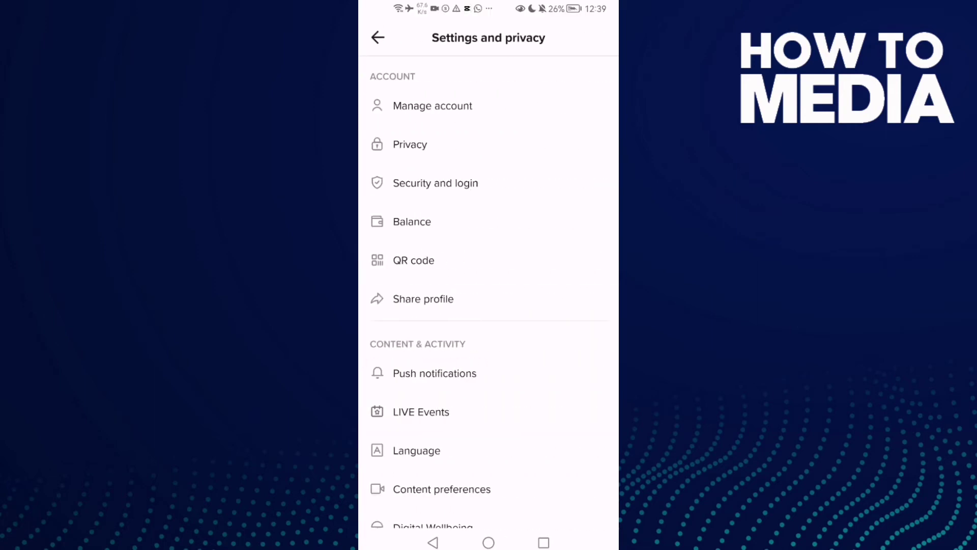
scroll(488, 306, down, 3)
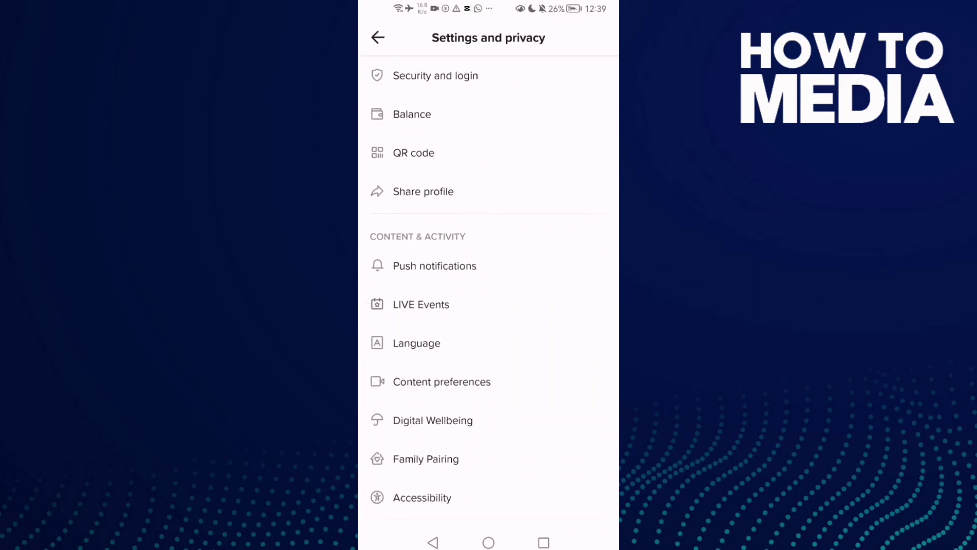
click(435, 267)
scroll(489, 306, down, 5)
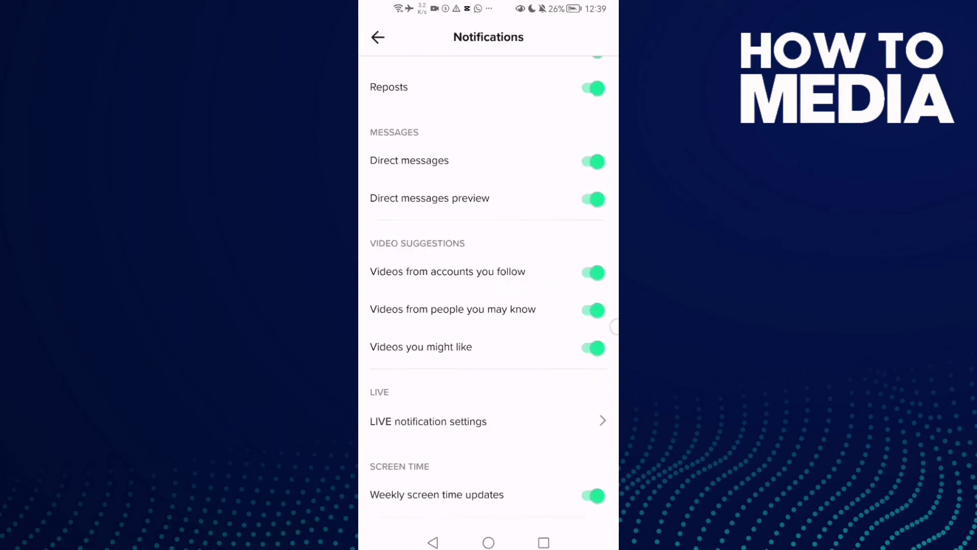
scroll(489, 306, down, 4)
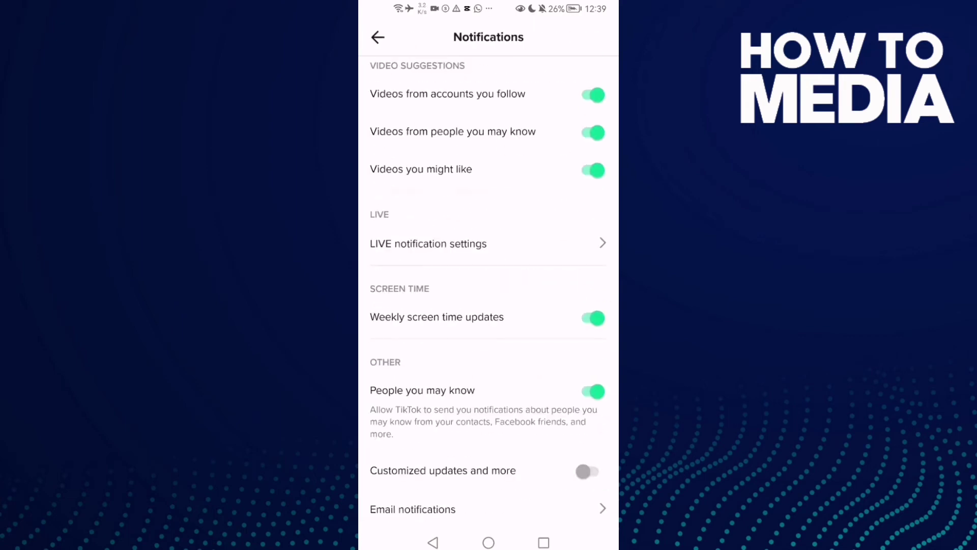
Switch on the Account updates toggle under Email notifications, then go back.
click(412, 509)
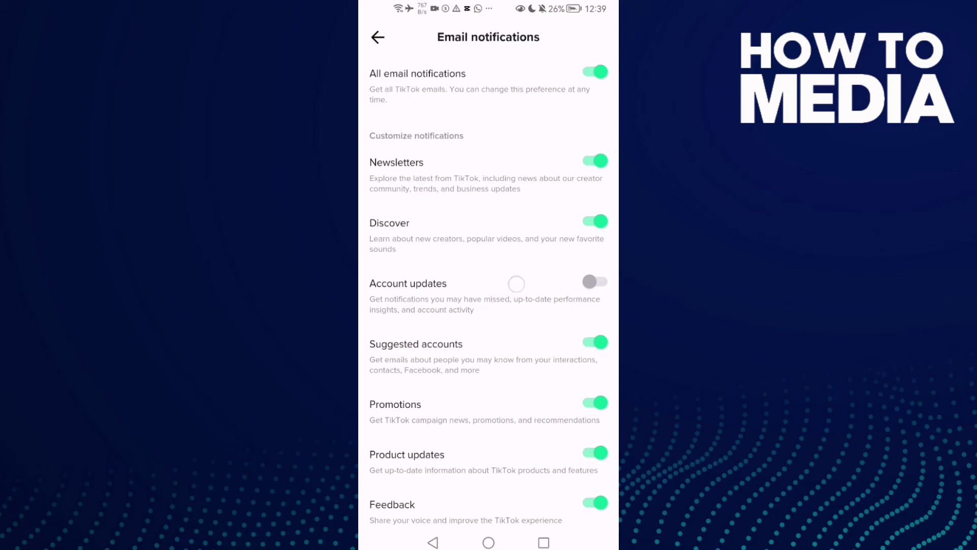
scroll(550, 323, down, 1)
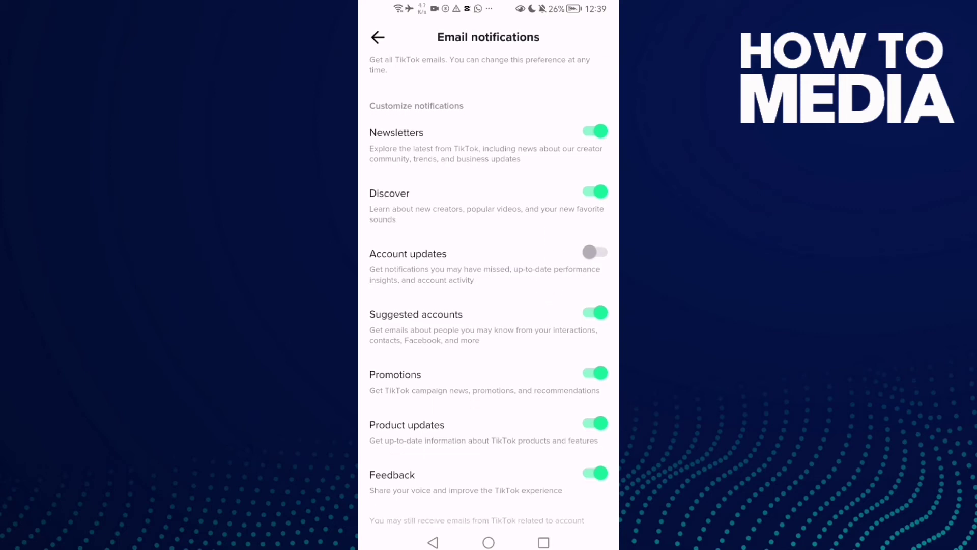
click(595, 252)
click(432, 543)
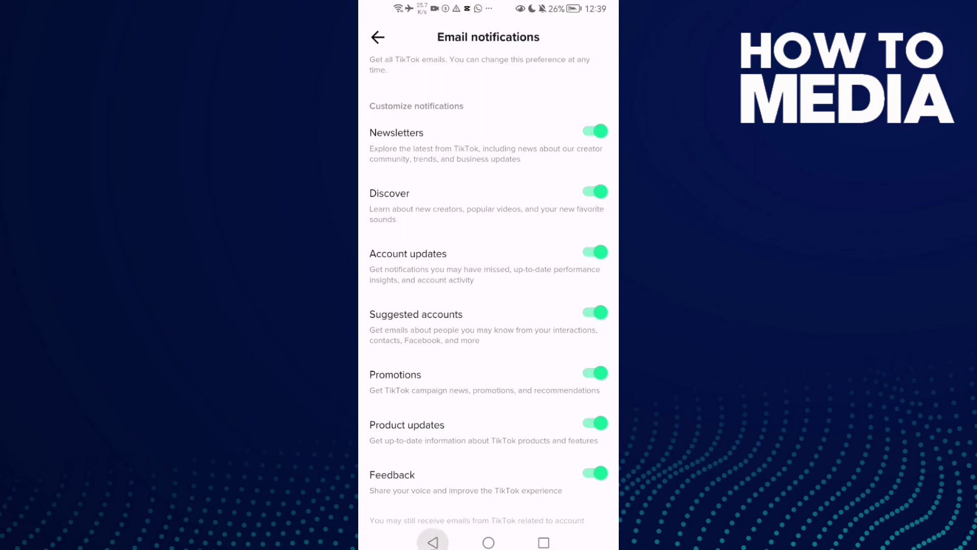
Leave TikTok and return to the Android home screen.
click(489, 542)
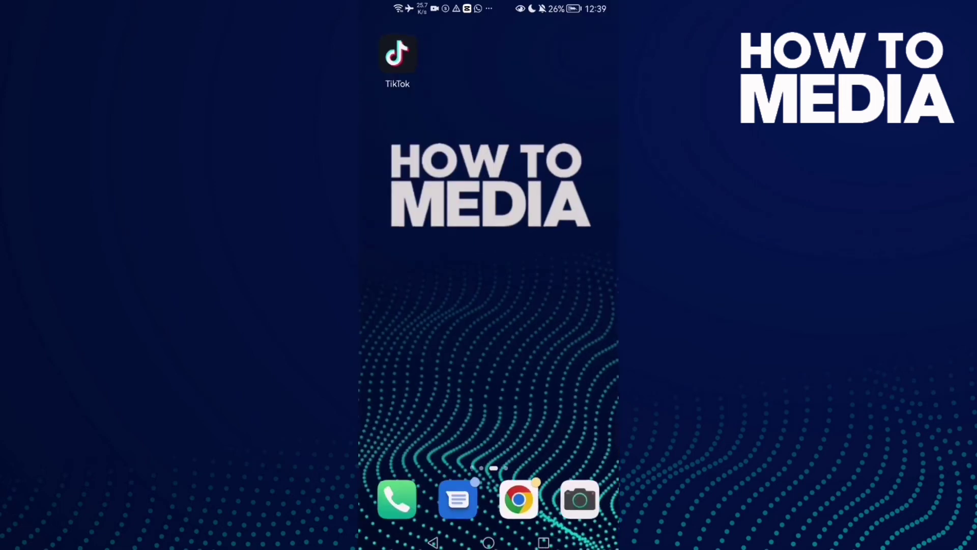